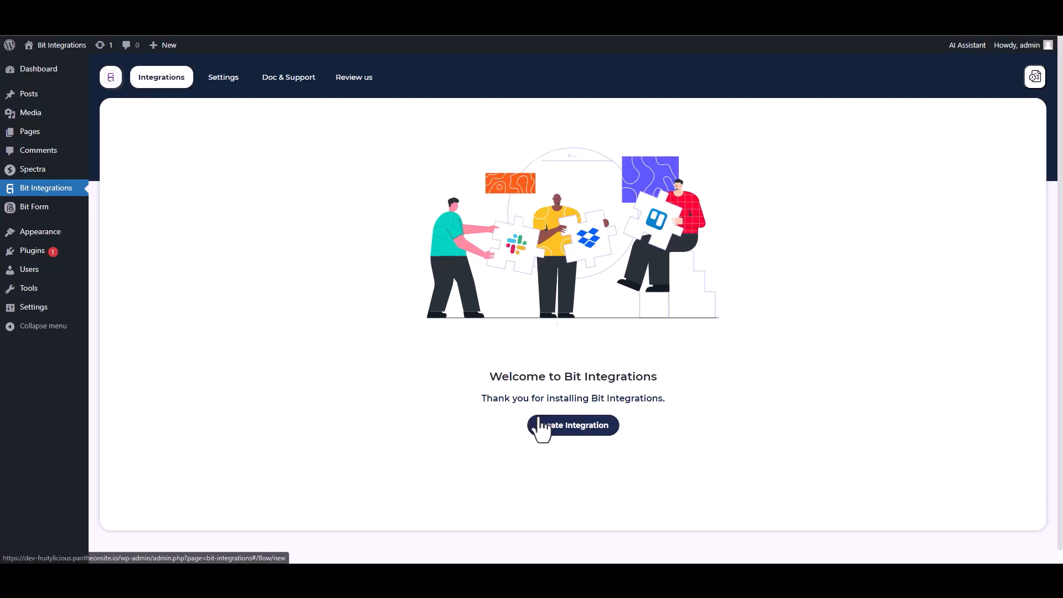
Choose Spectra as the trigger for the new integration and start fetching its form data.
type("sp")
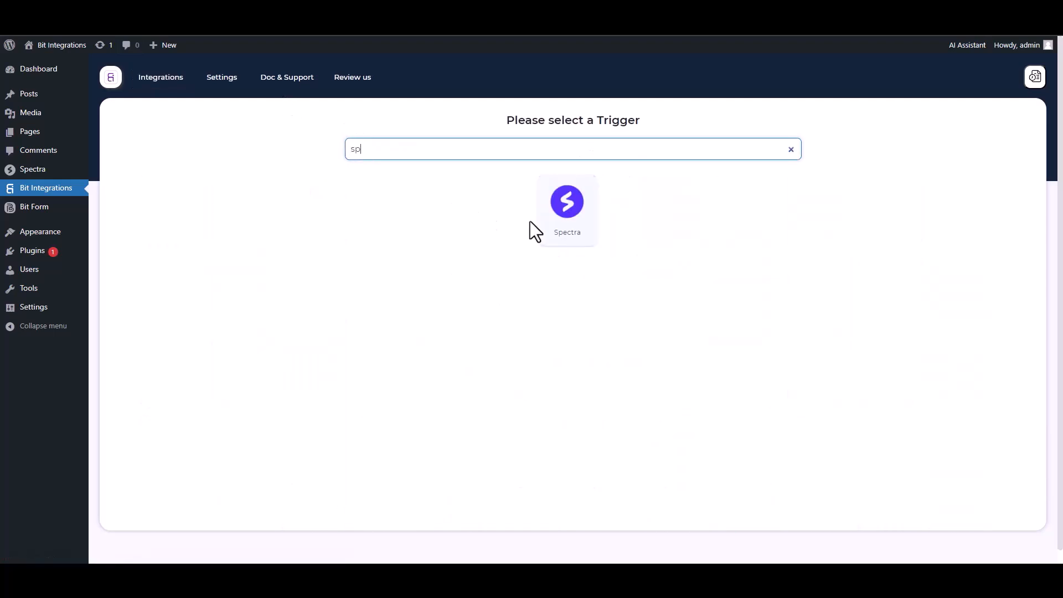
left_click(534, 221)
left_click(570, 256)
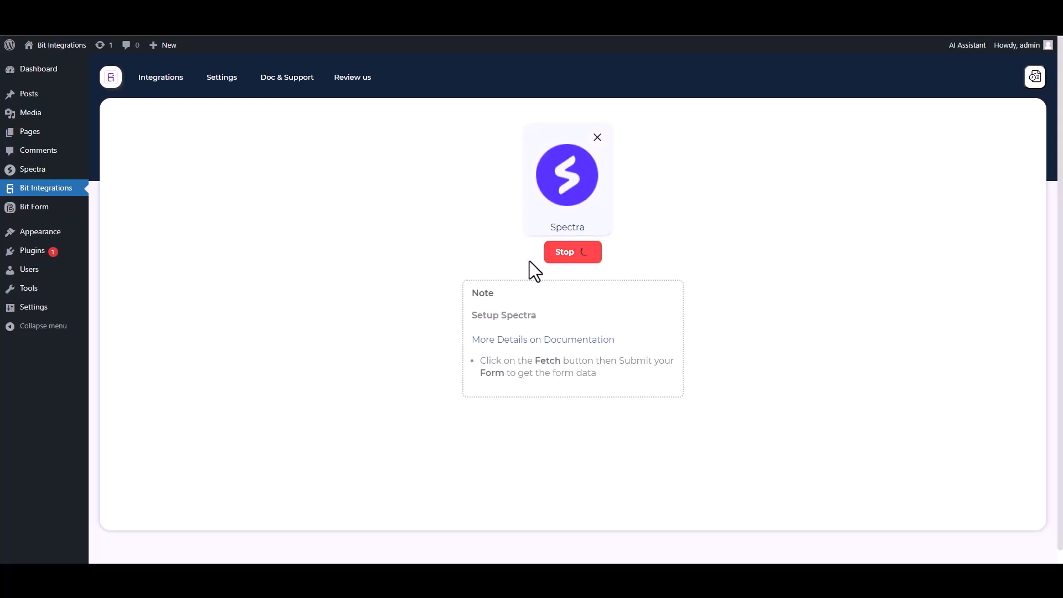
On the site's form page, fill in the name as test, a sample email address and a phone number, and submit the form.
left_click(277, 12)
left_click(440, 217)
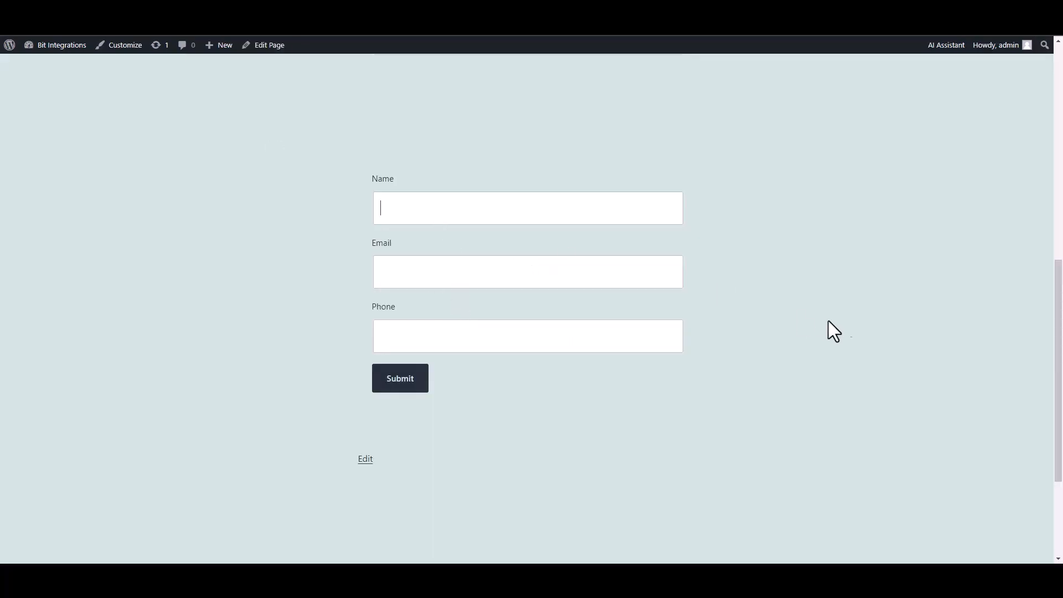
type("test")
left_click(629, 275)
type("test@gmail.com")
key("Tab")
type("45645625")
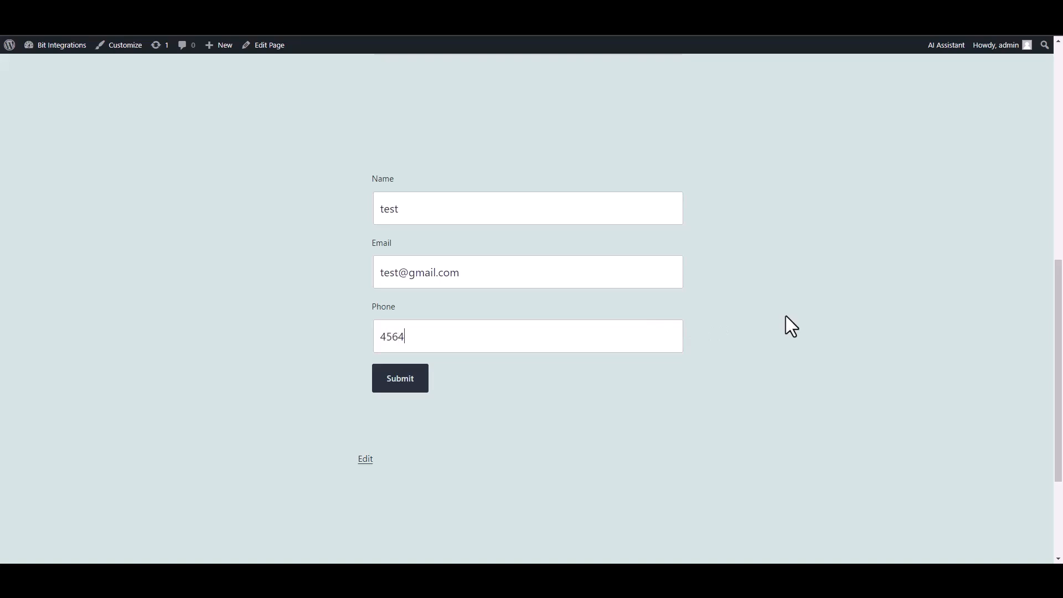
left_click(412, 388)
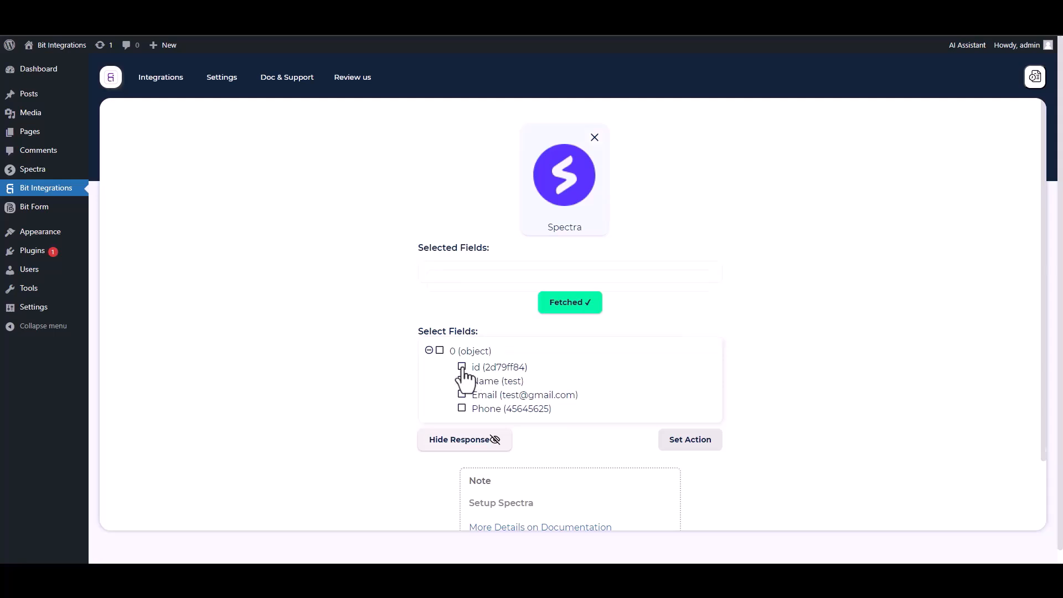
Select the id, Name, Email and Phone fields from the fetched Spectra response.
left_click(463, 367)
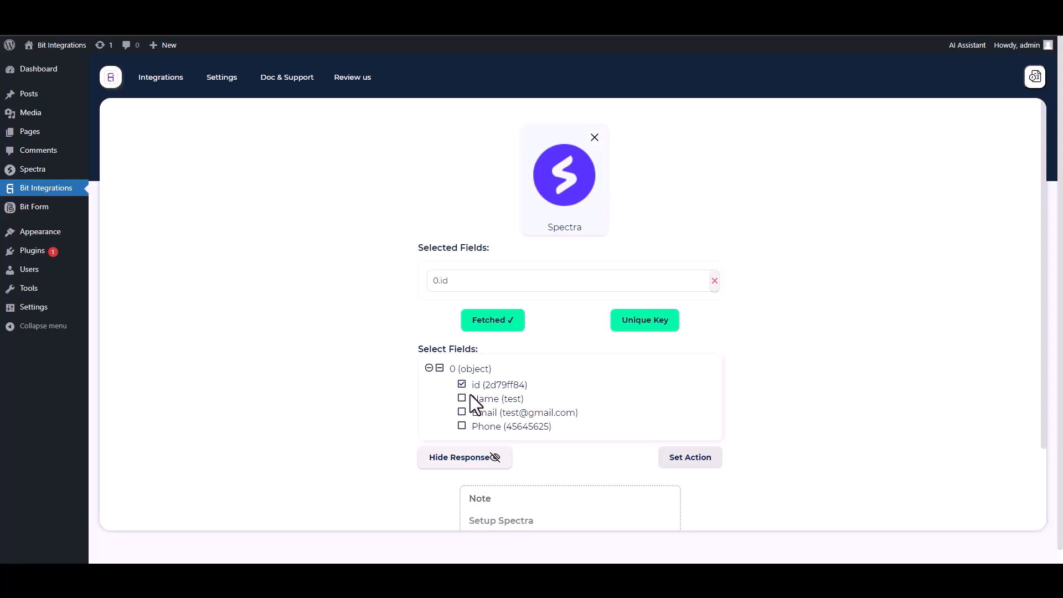
left_click(462, 398)
left_click(462, 440)
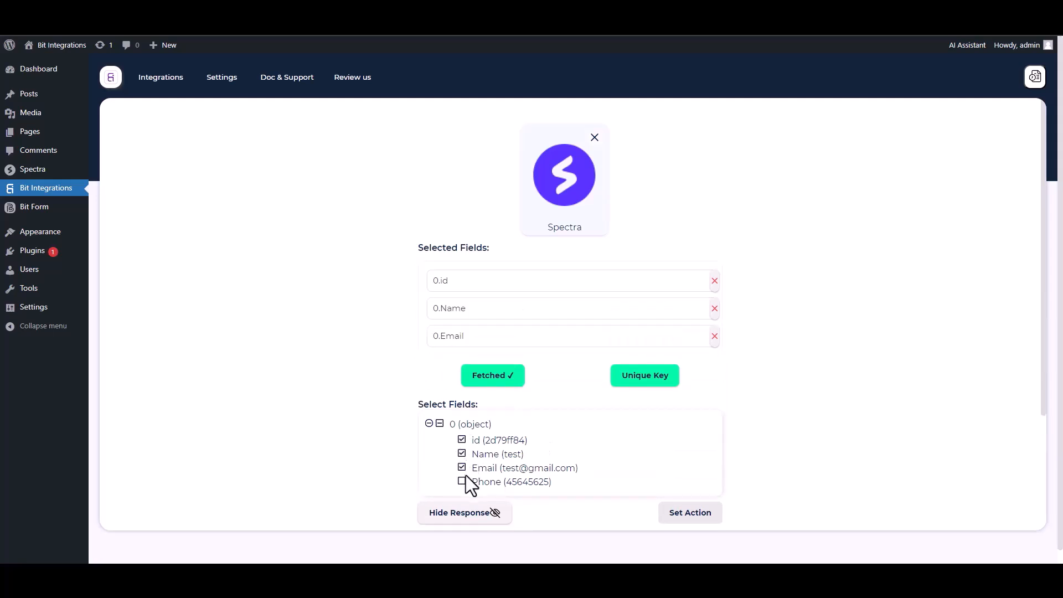
left_click(462, 481)
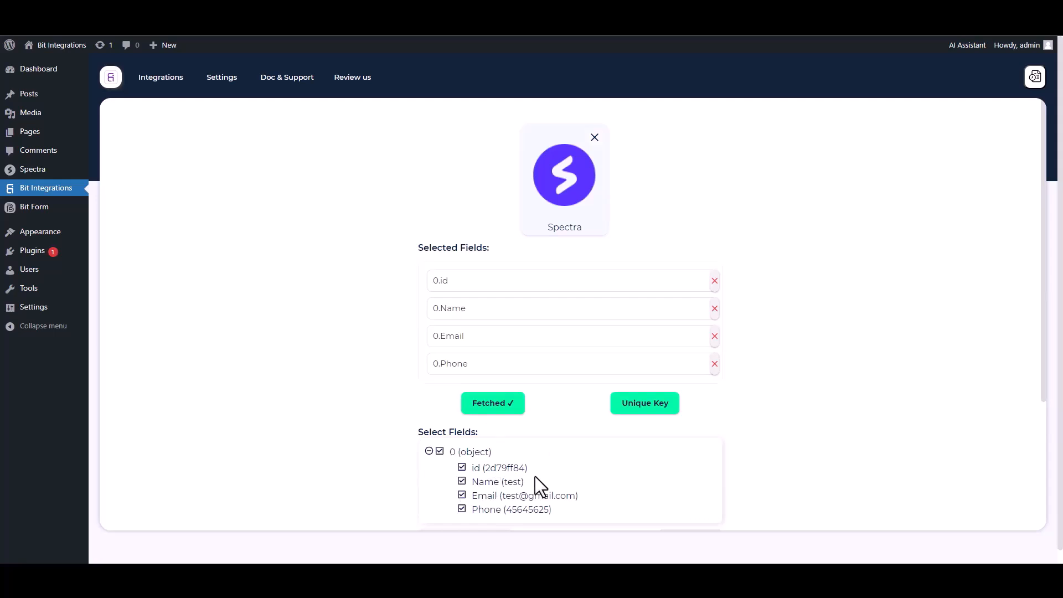
Set 0.id as the unique primary key for the trigger.
left_click(642, 409)
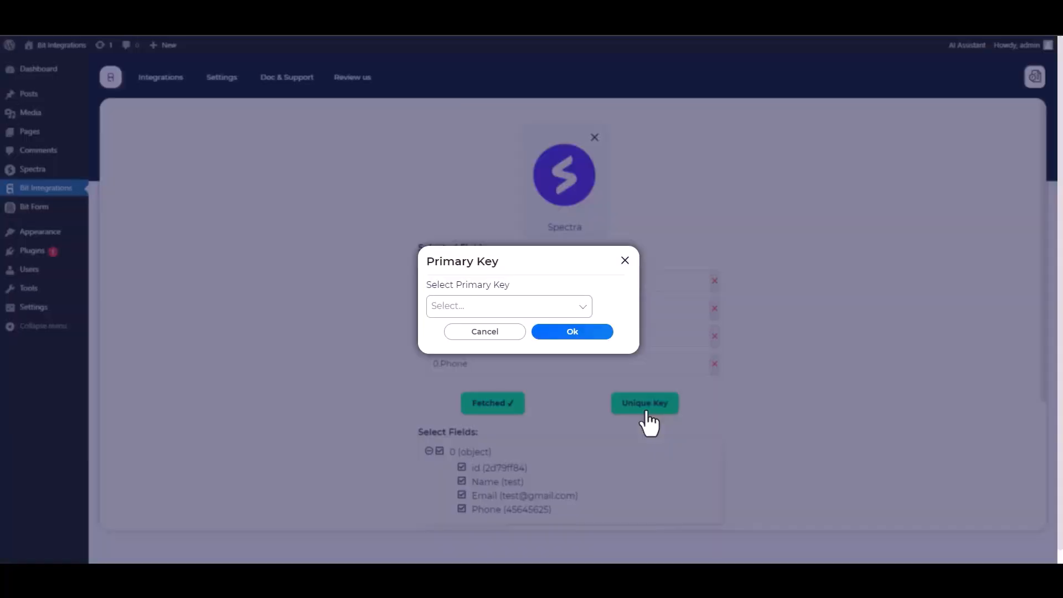
left_click(500, 306)
left_click(449, 331)
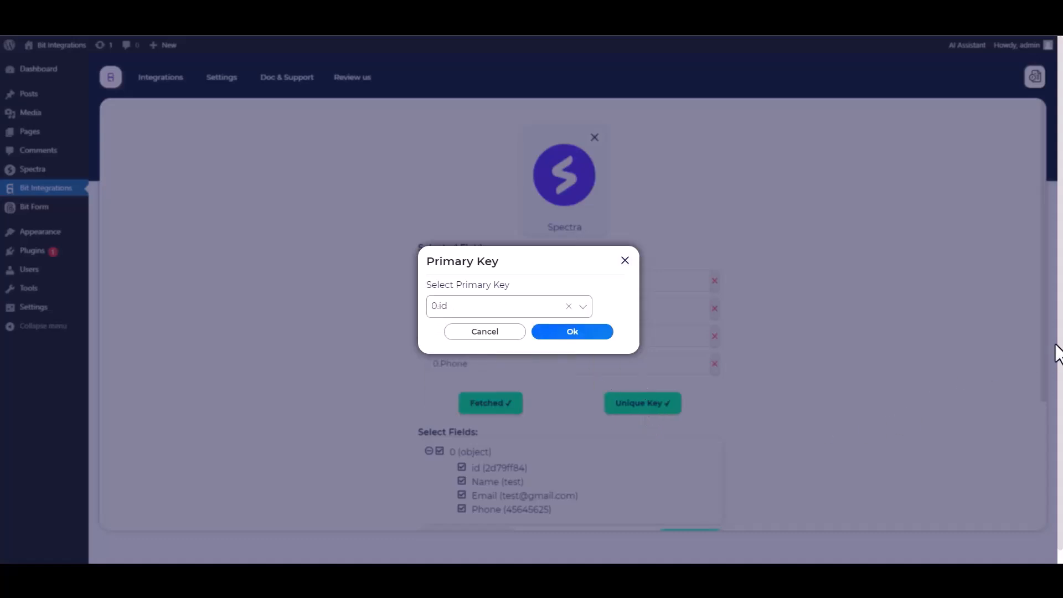
left_click(572, 335)
Proceed to setting the action, search for mautic and choose Mautic.
scroll(762, 334, "down", 1)
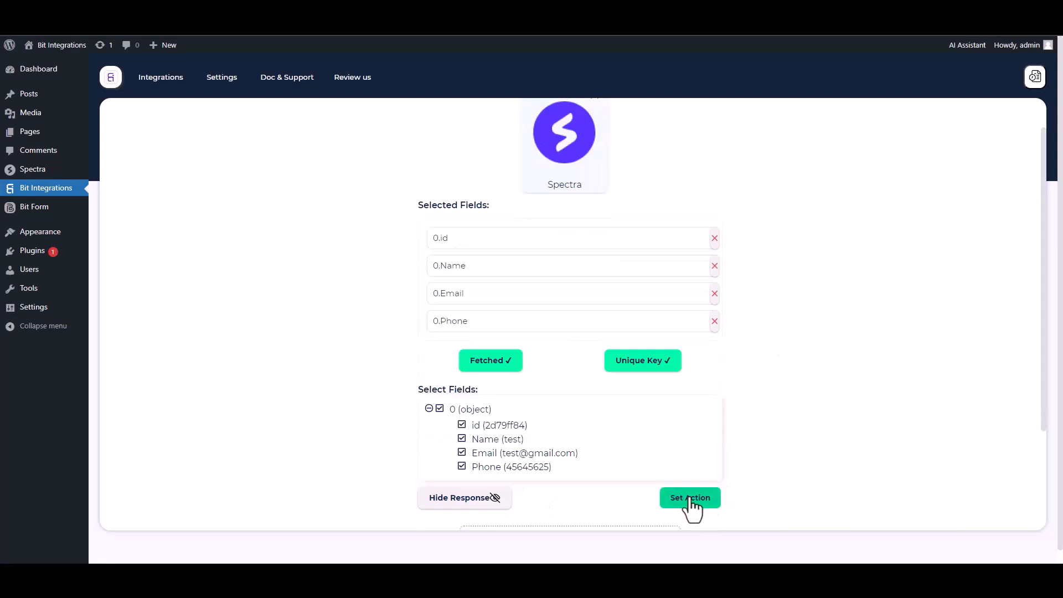
left_click(689, 497)
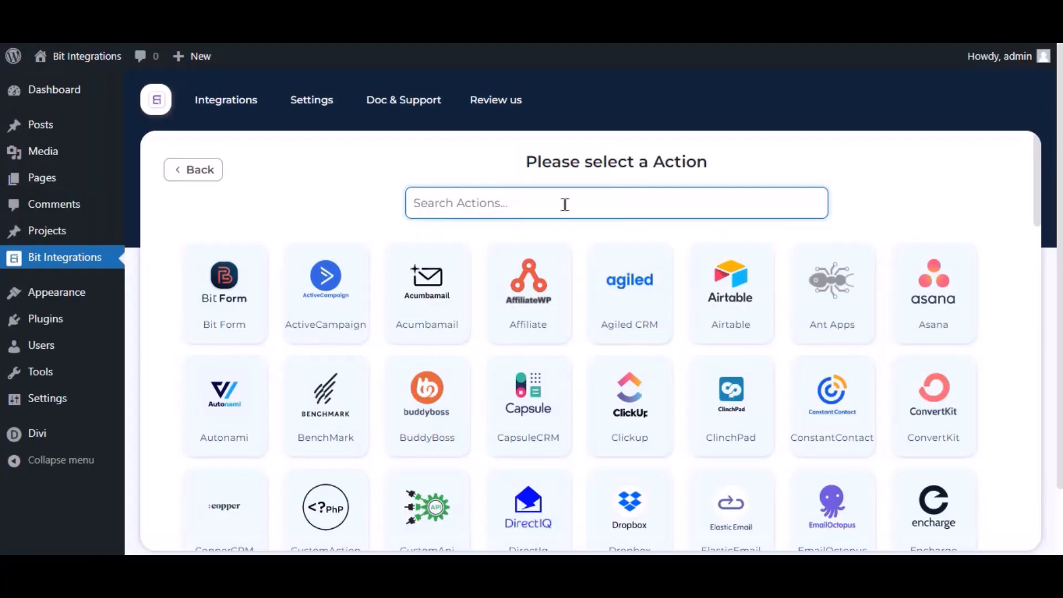
type("mautic")
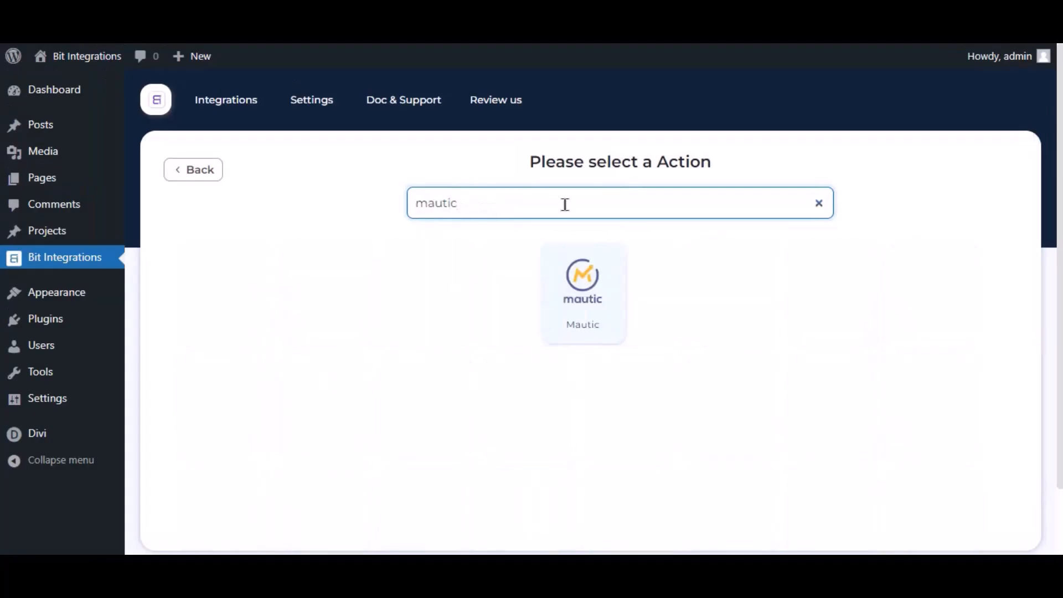
left_click(550, 324)
left_click(256, 280)
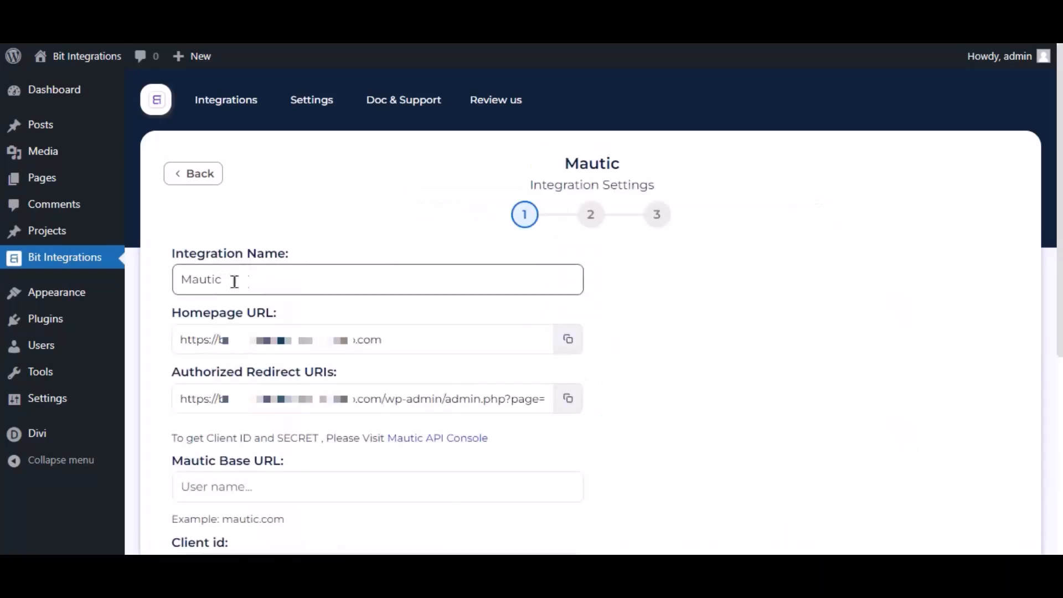
left_click_drag(247, 287, 185, 304)
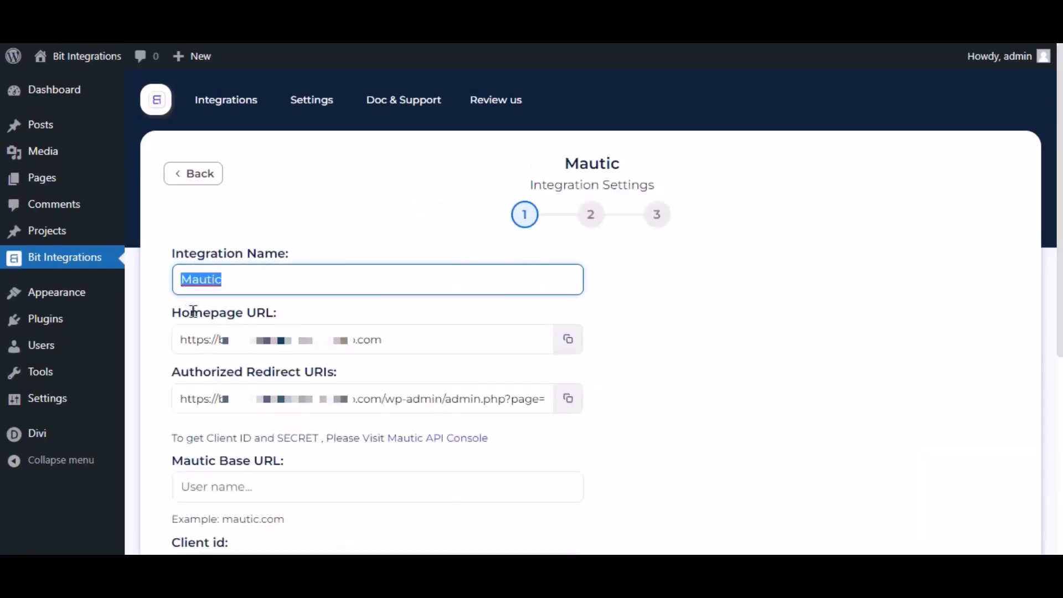
scroll(304, 328, "down", 3)
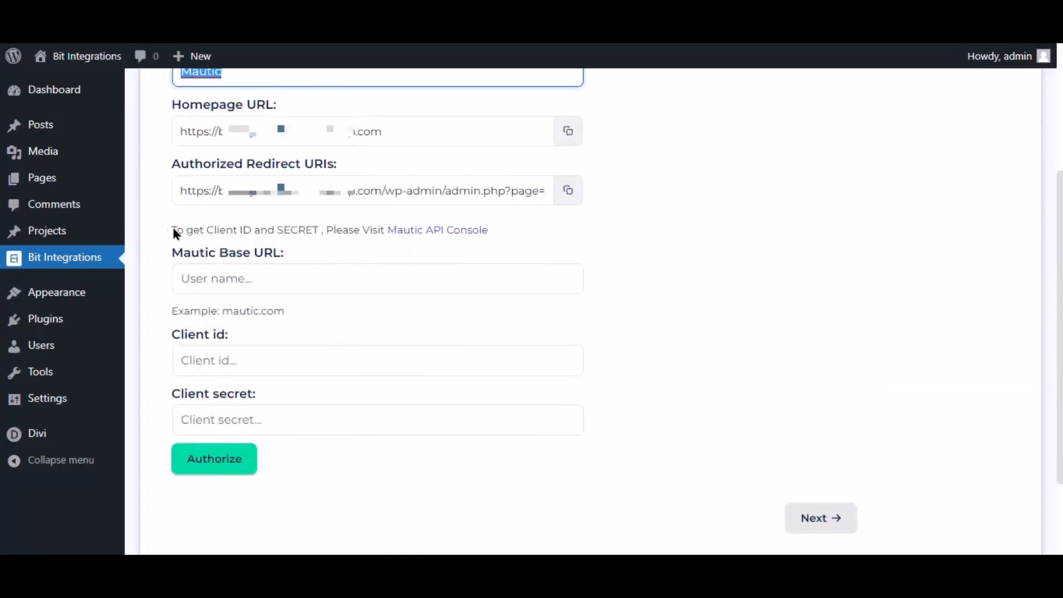
left_click_drag(169, 229, 330, 250)
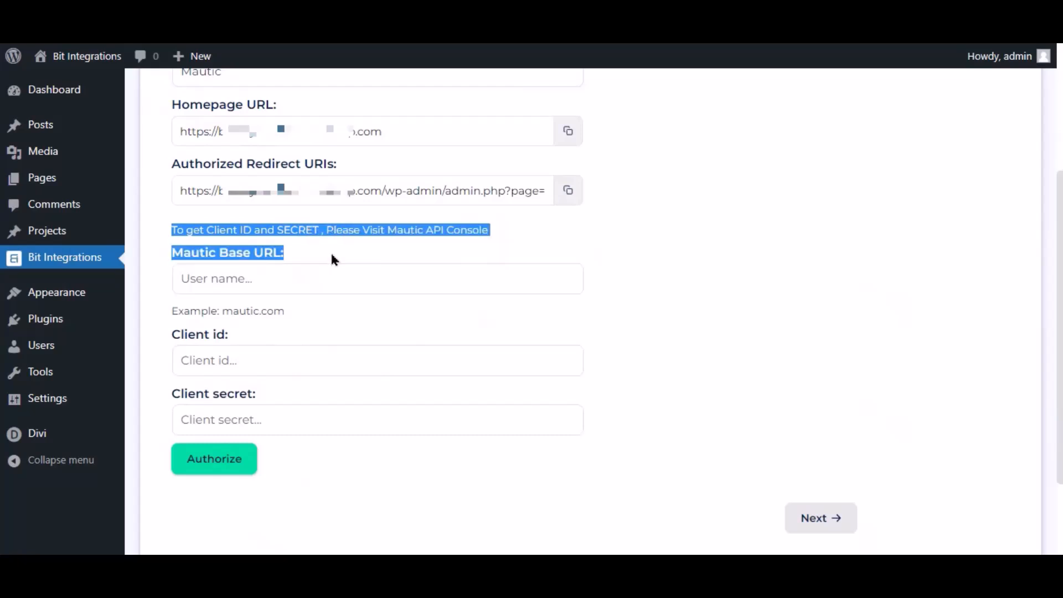
left_click(381, 256)
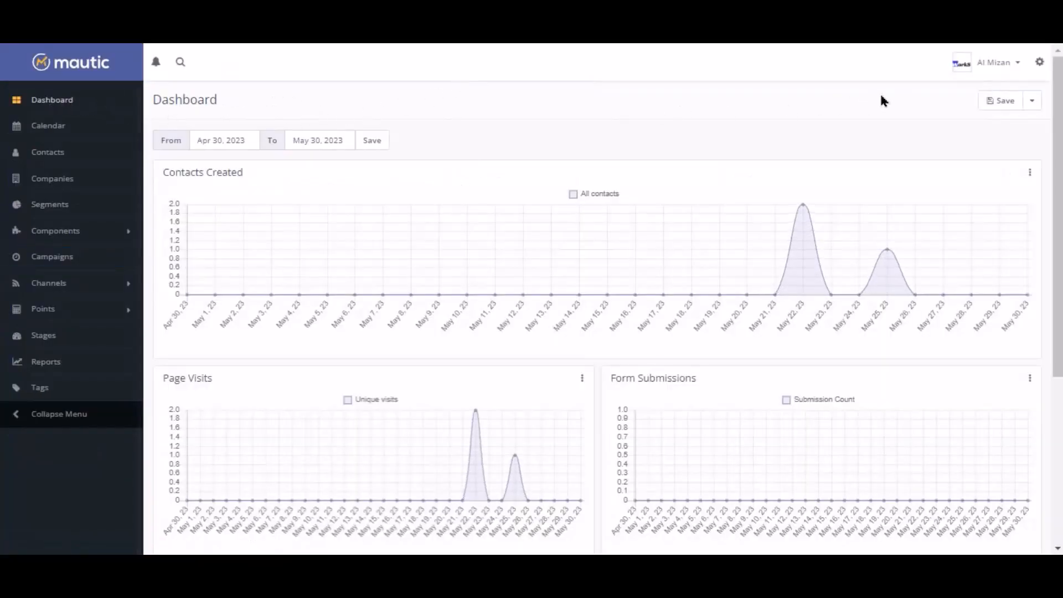
In Mautic, start a new API credential using OAuth 2 and name it For Bit Integrations.
left_click(1039, 65)
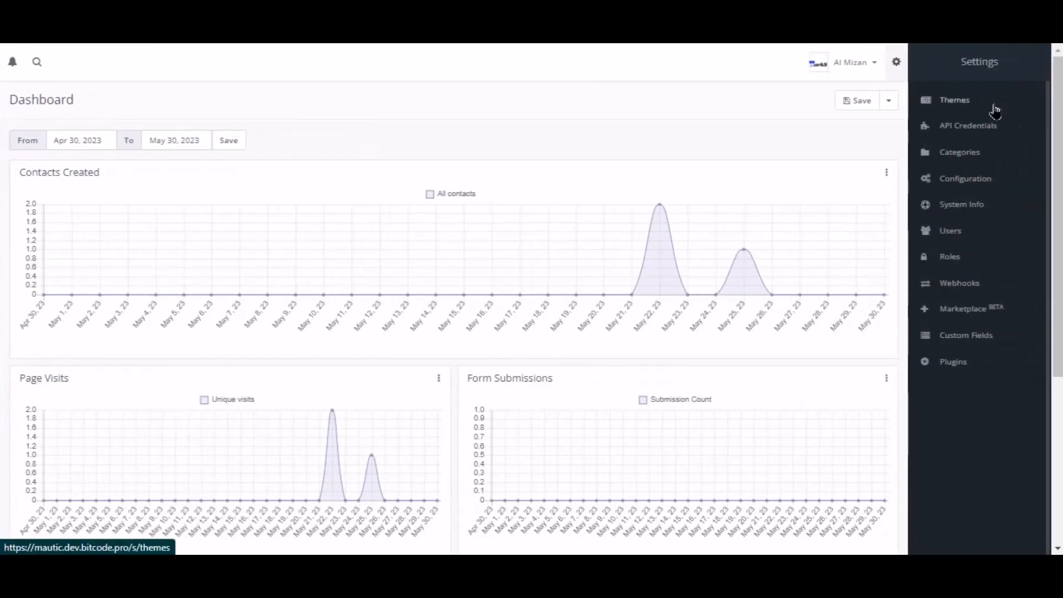
left_click(974, 128)
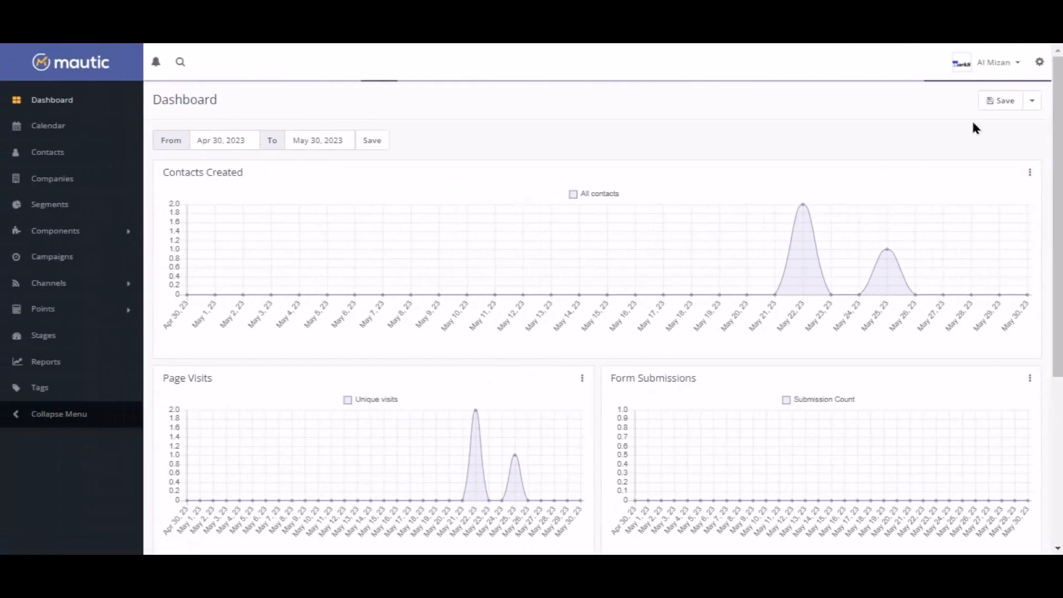
left_click(1015, 104)
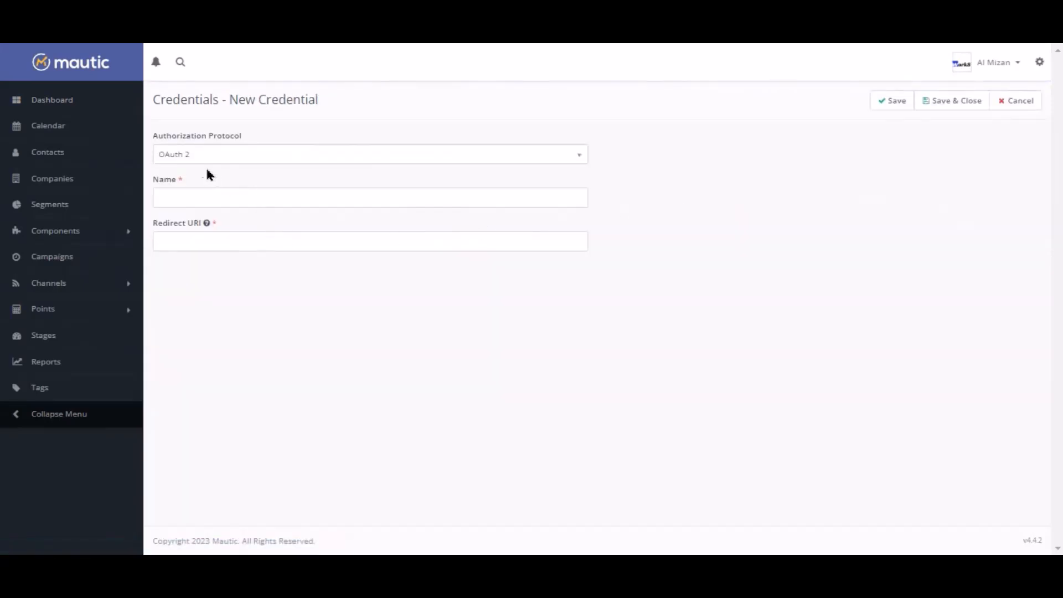
left_click(190, 158)
left_click(191, 205)
left_click(203, 197)
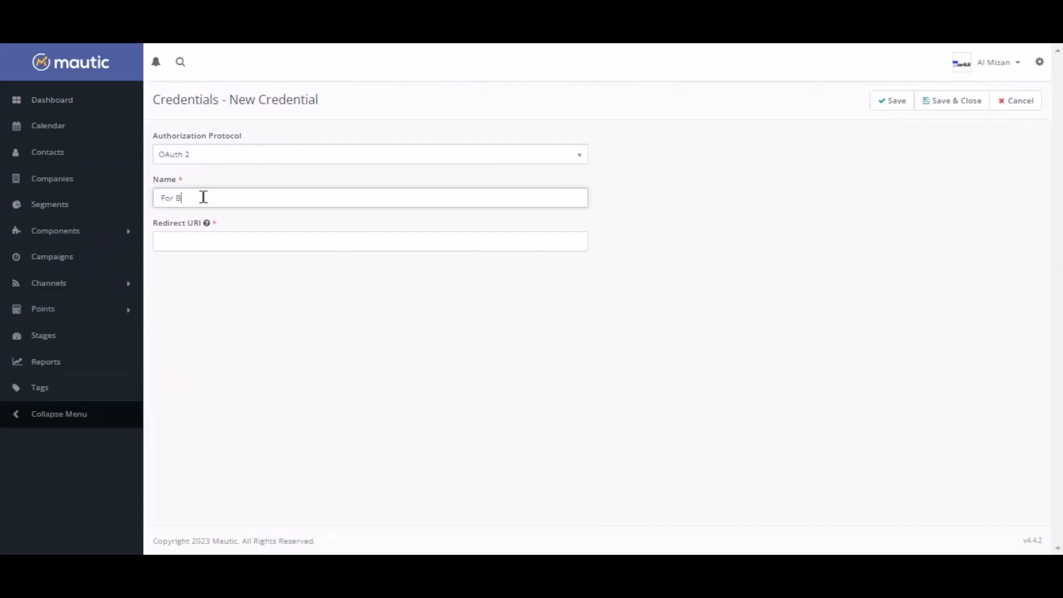
type("For Bit Integrations")
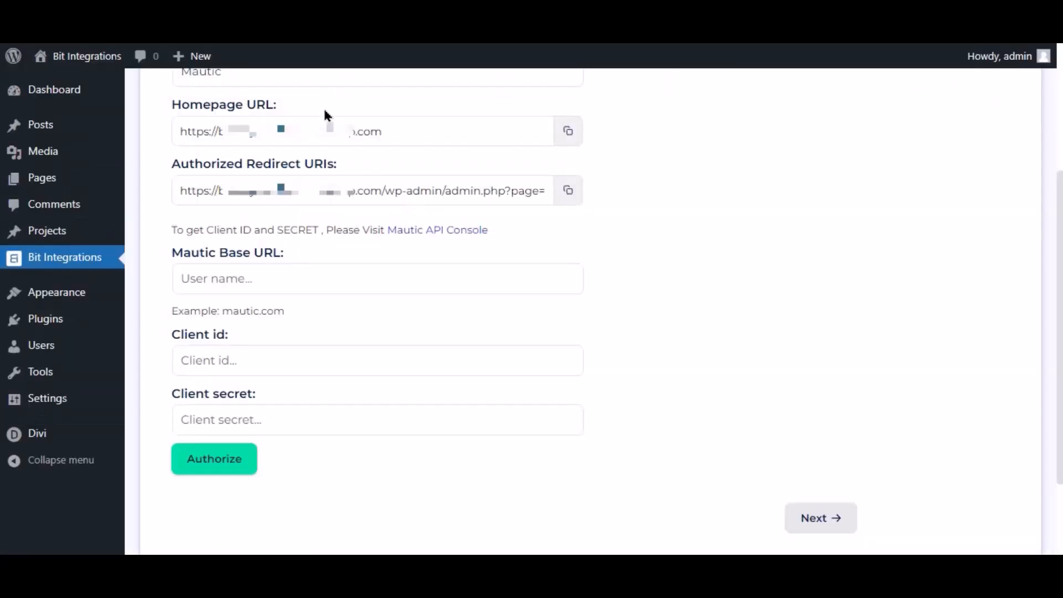
Copy the authorized redirect URI from Bit Integrations into the Mautic credential's Redirect URI and save the credential.
left_click(576, 201)
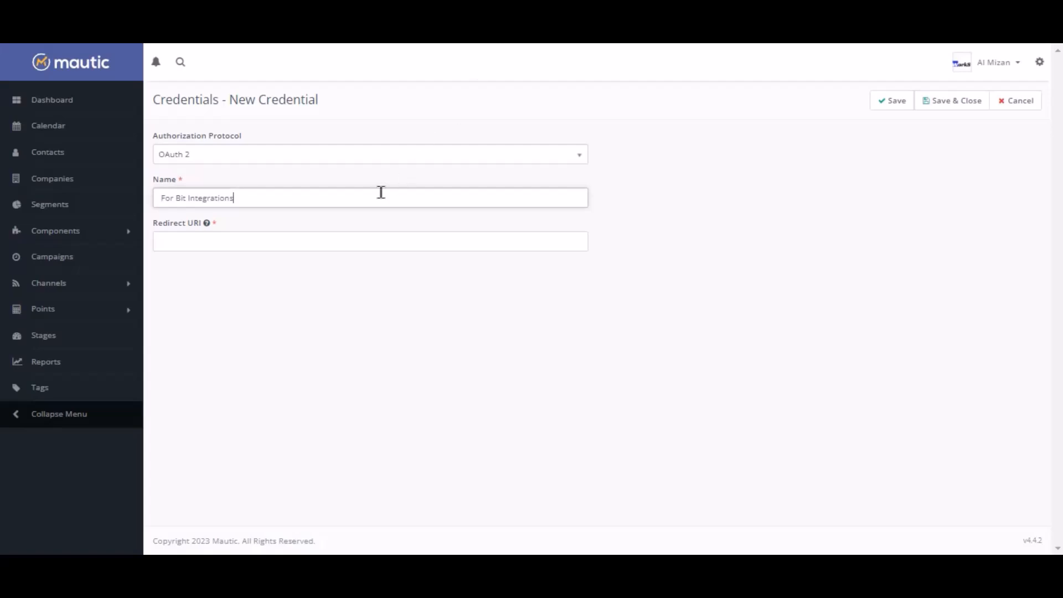
left_click(335, 242)
key("ctrl+v")
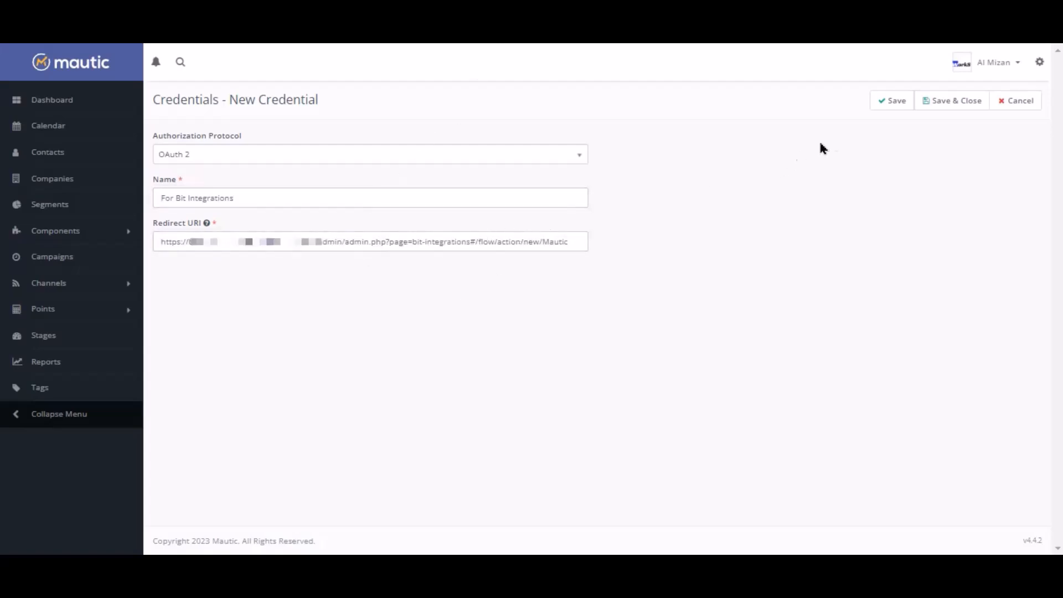
left_click(893, 101)
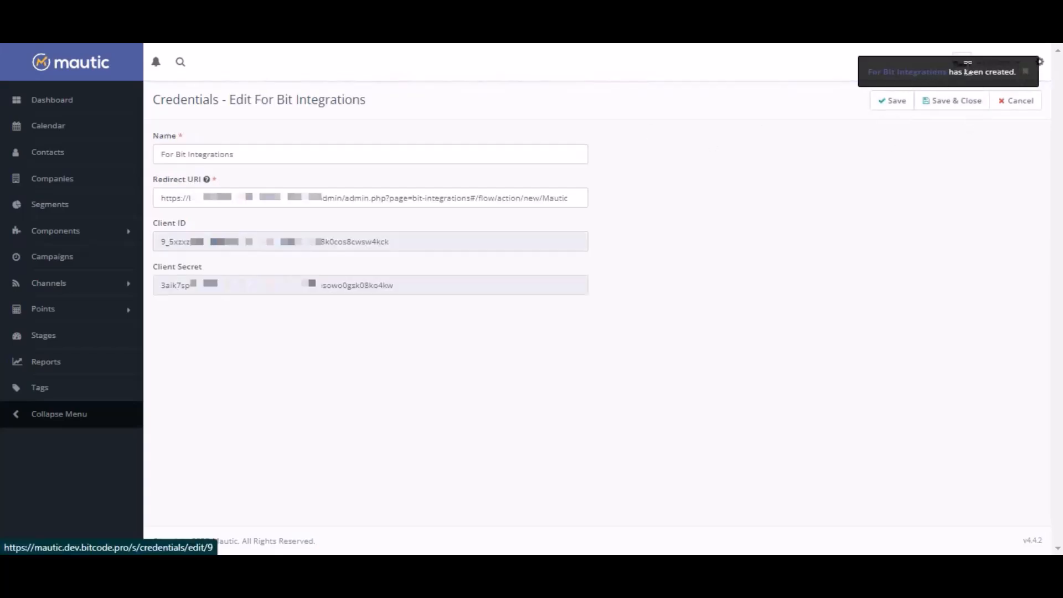
Copy the client ID and client secret from the Mautic credential into the matching fields of the Bit Integrations settings.
double_click(344, 245)
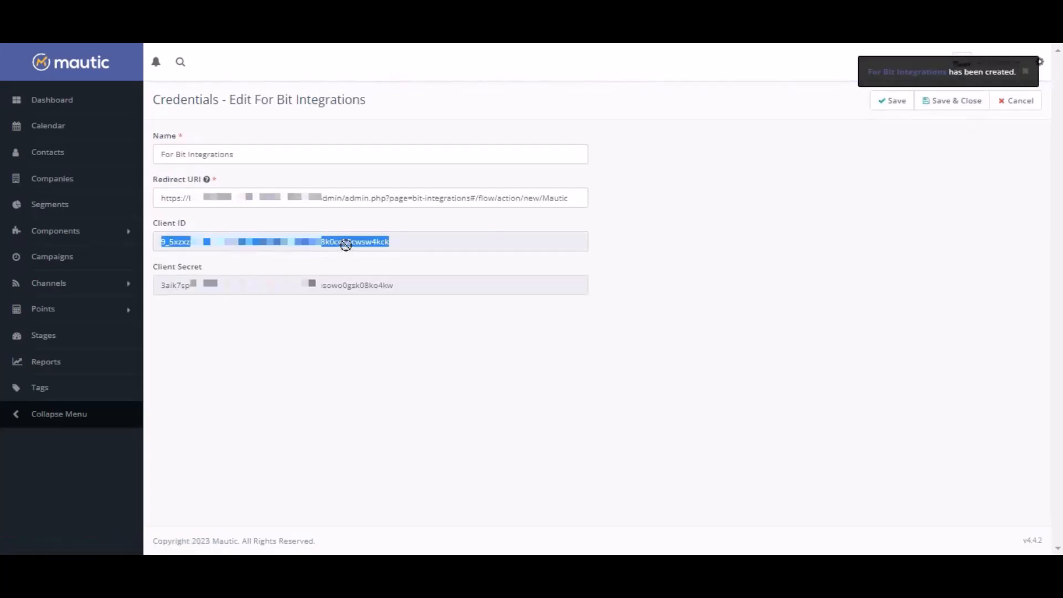
right_click(346, 246)
left_click(388, 258)
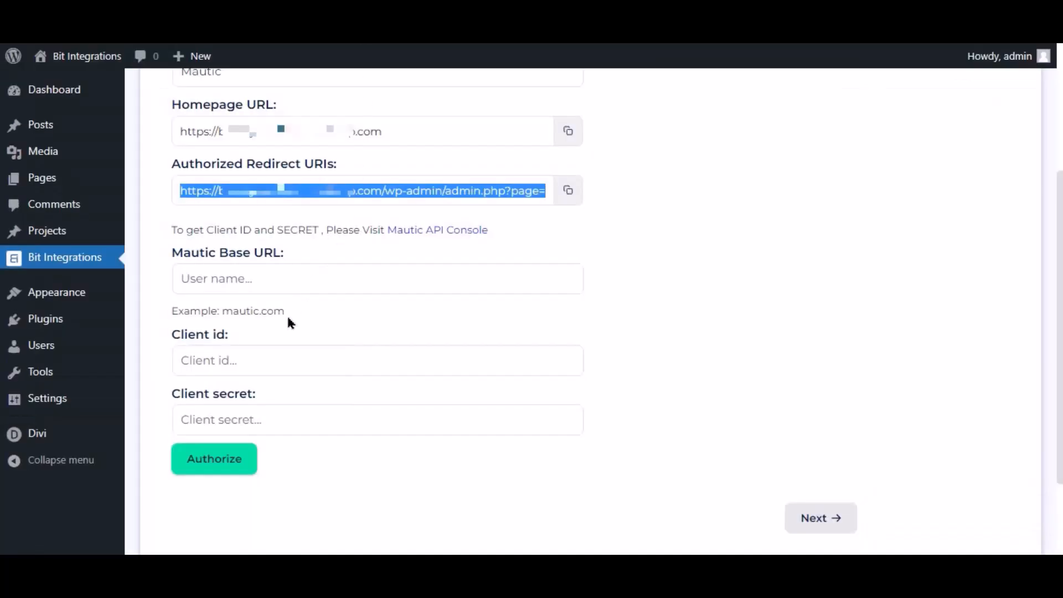
left_click(285, 359)
key("ctrl+v")
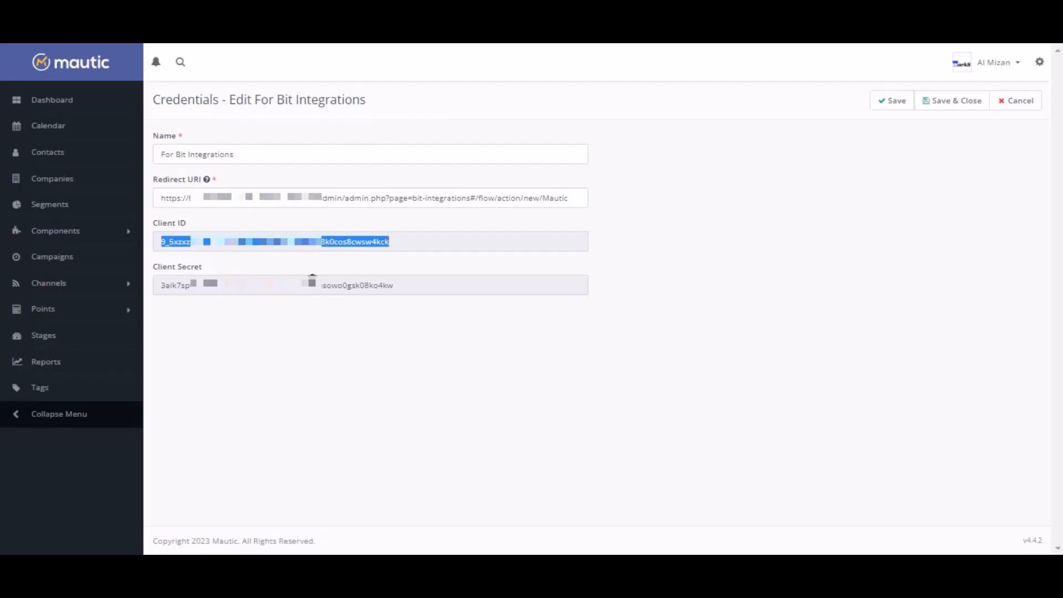
double_click(310, 285)
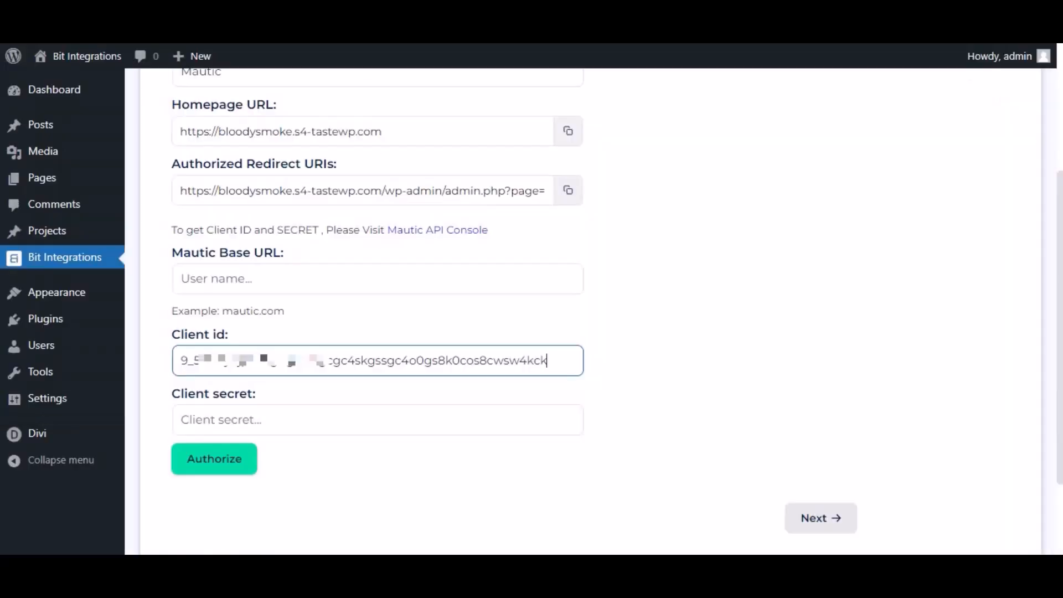
left_click(237, 418)
key("ctrl+v")
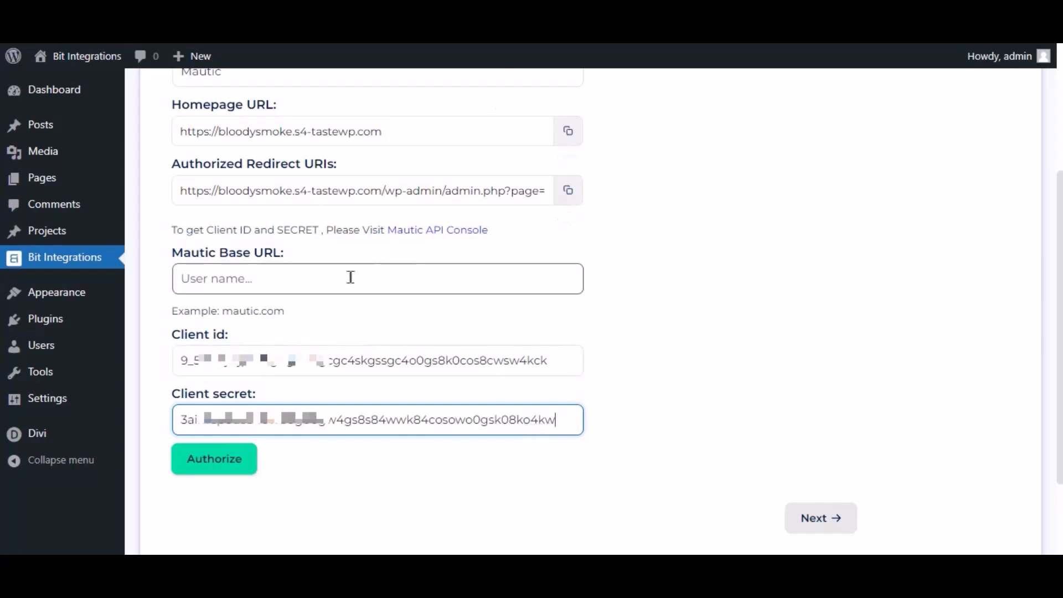
Paste the Mautic site's address as the Mautic Base URL.
left_click(259, 284)
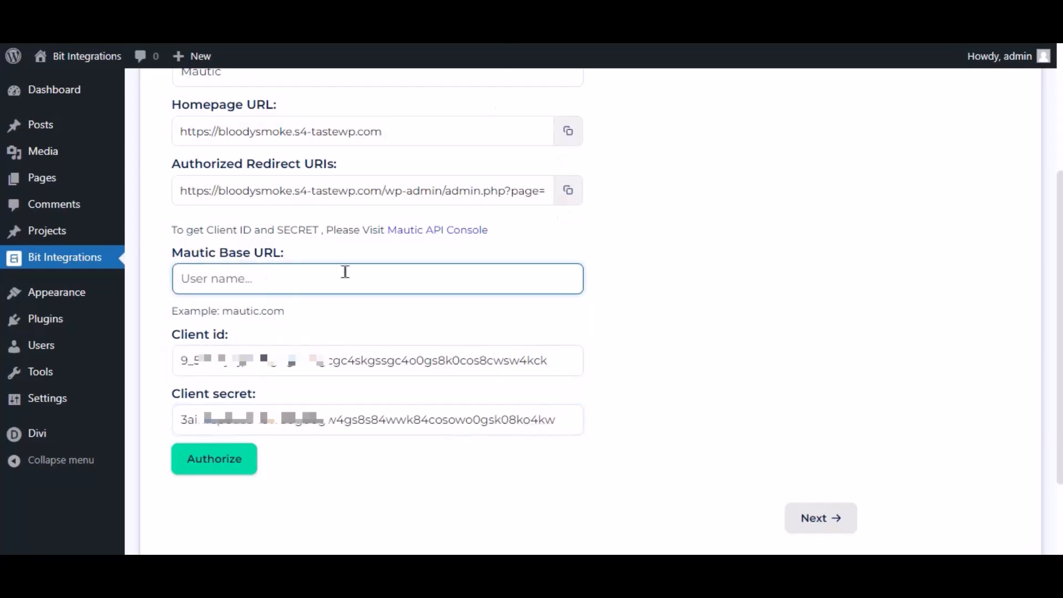
key("ctrl+v")
left_click_drag(361, 272, 180, 277)
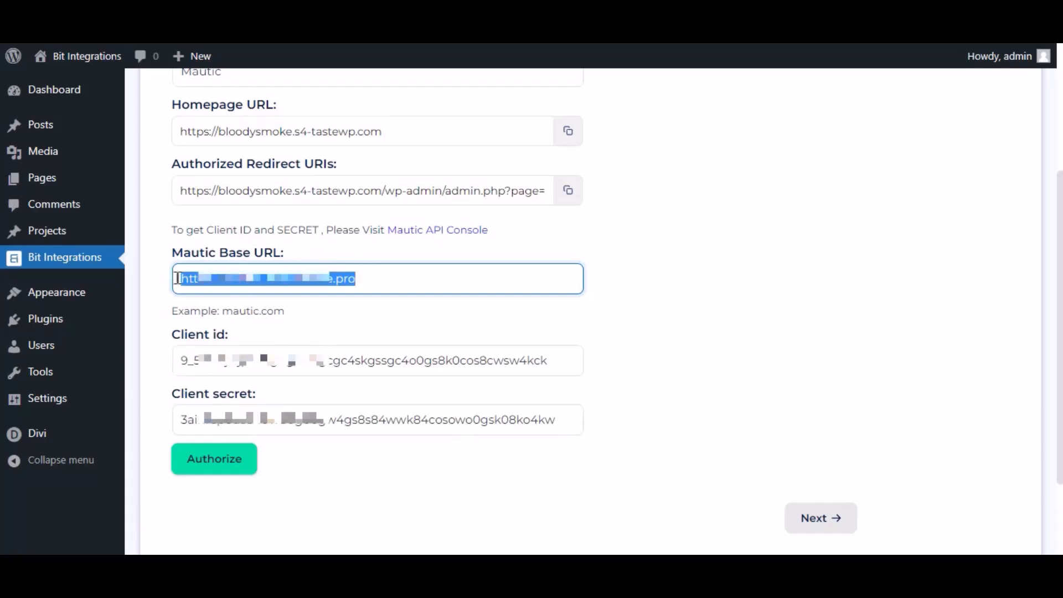
left_click(301, 308)
Authorize the Mautic connection by logging in with the account username and password and accepting access for For Bit Integrations.
left_click(237, 429)
left_click(214, 467)
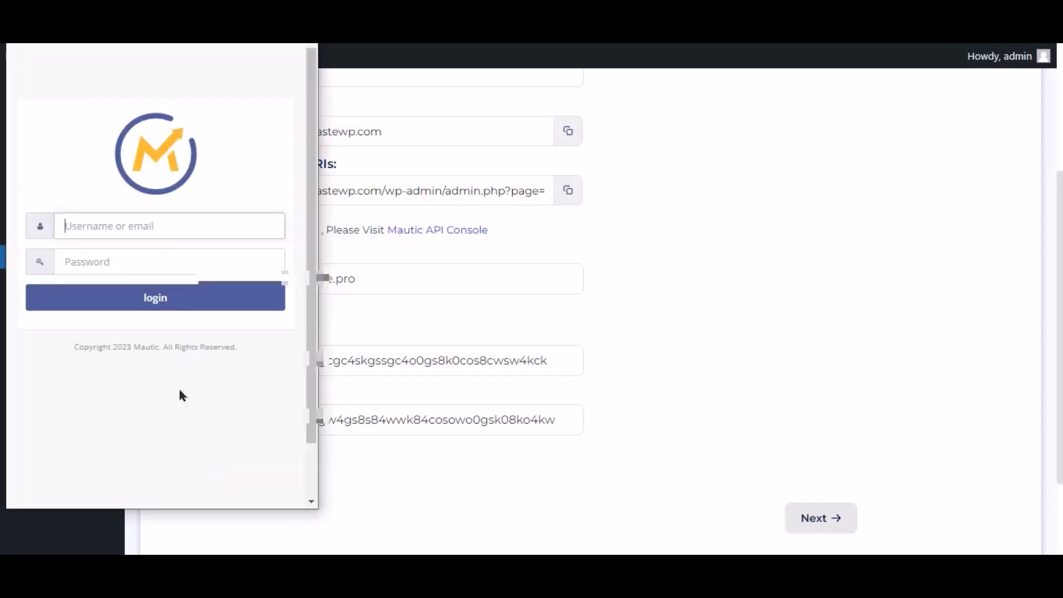
left_click(114, 238)
left_click(188, 308)
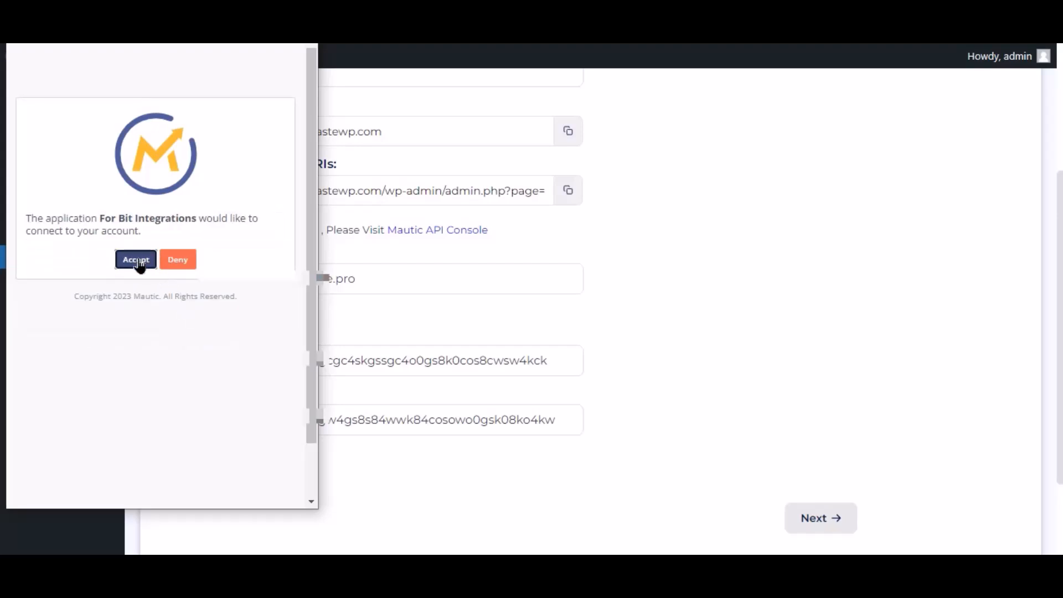
left_click(136, 260)
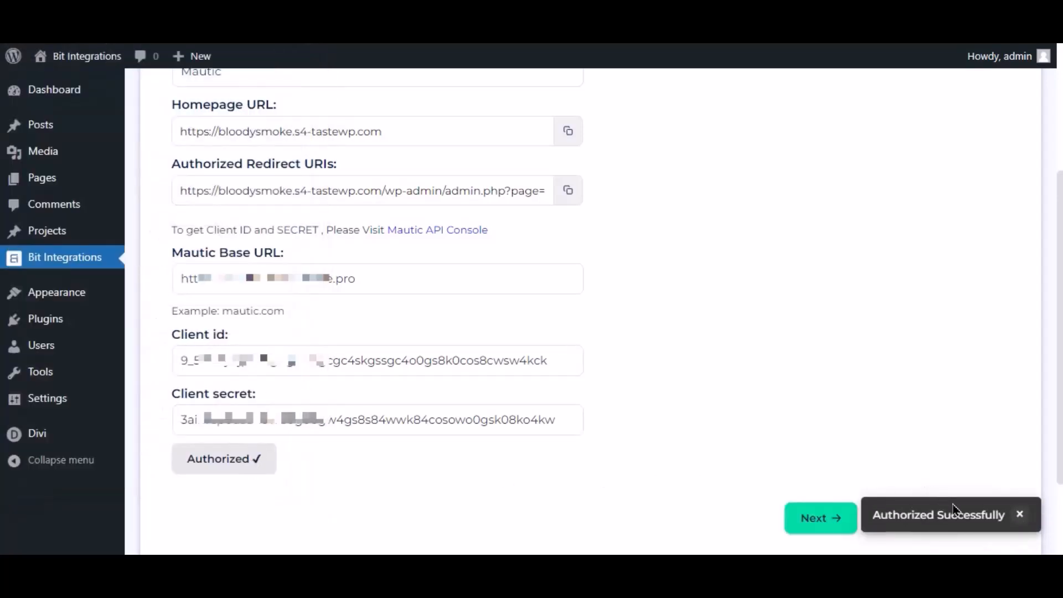
Continue to the field mapping and map the Email Address form field to the Mautic Email field.
left_click(818, 517)
scroll(583, 404, "up", 3)
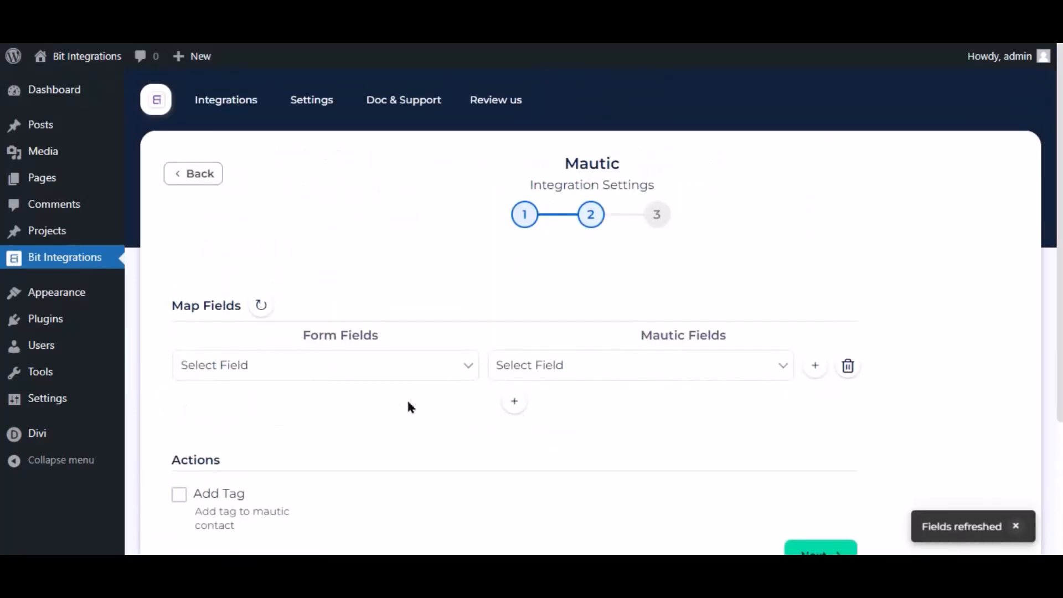
left_click(542, 364)
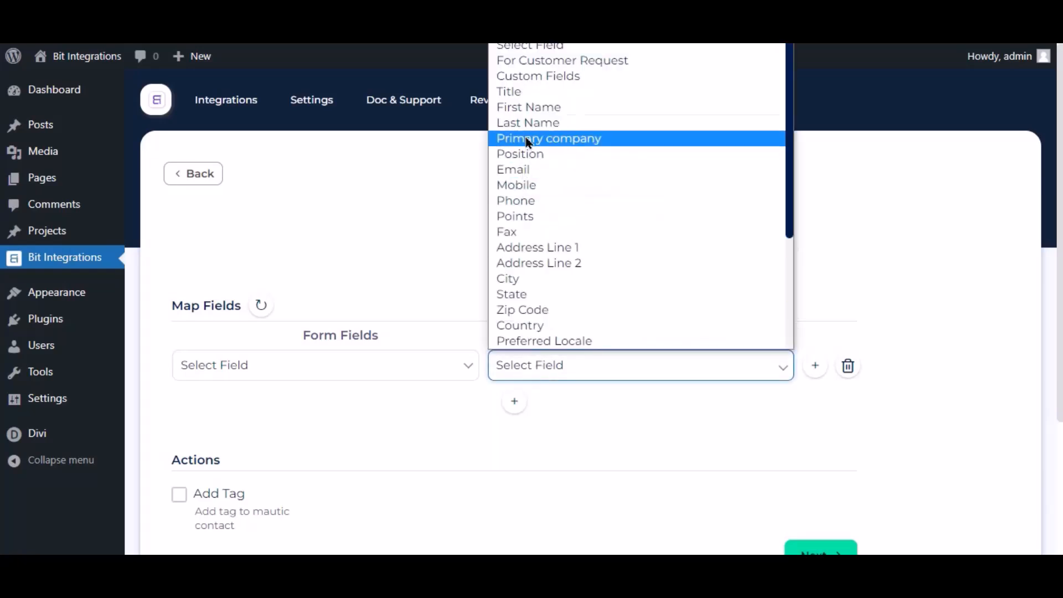
left_click(528, 176)
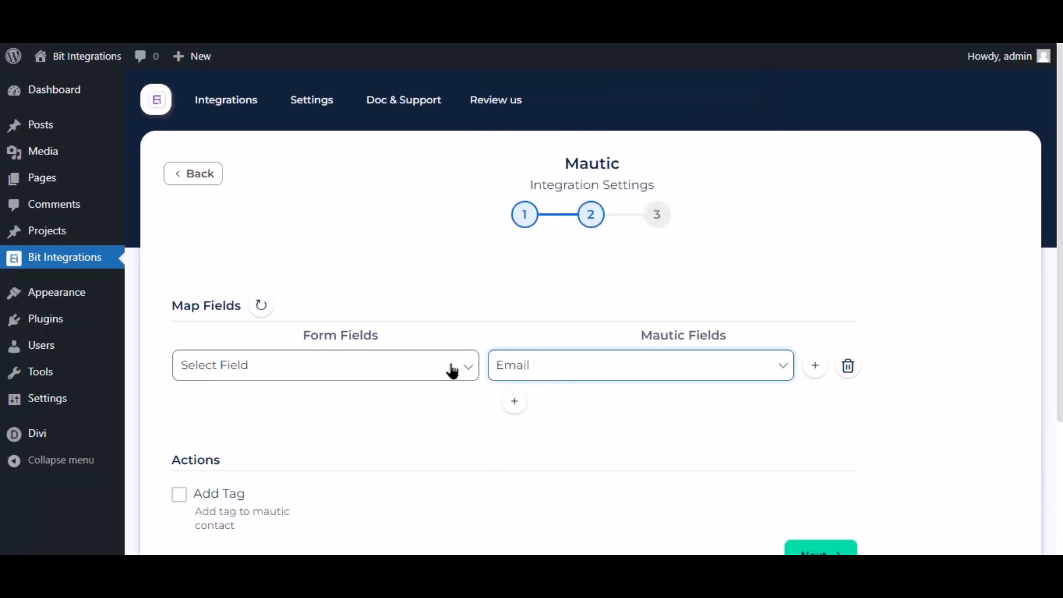
left_click(450, 366)
left_click(256, 435)
Add a second mapping row that links the Name form field to the Mautic First Name field.
left_click(514, 401)
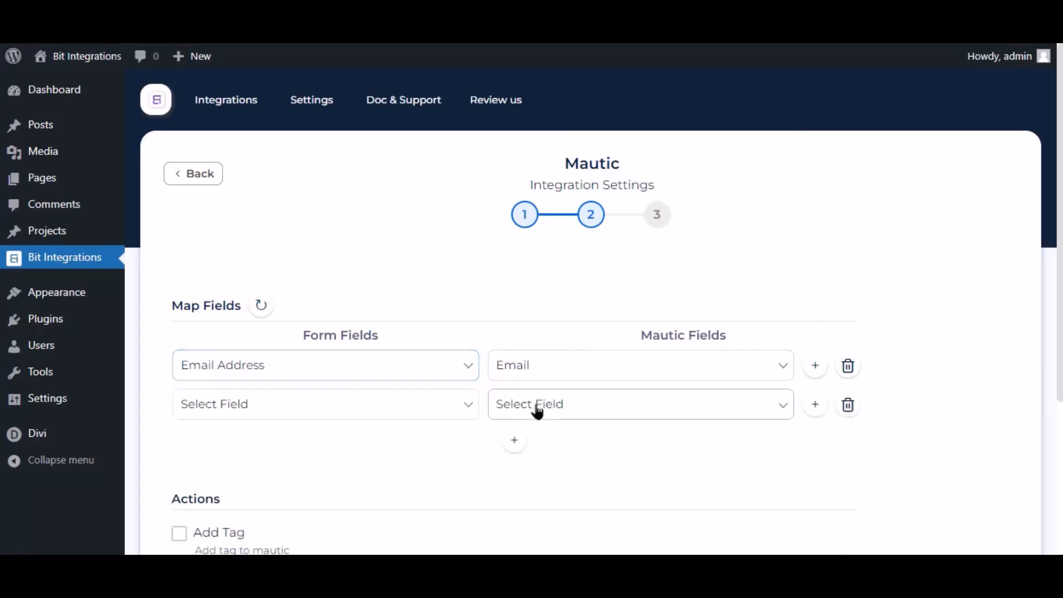
left_click(523, 404)
left_click(518, 147)
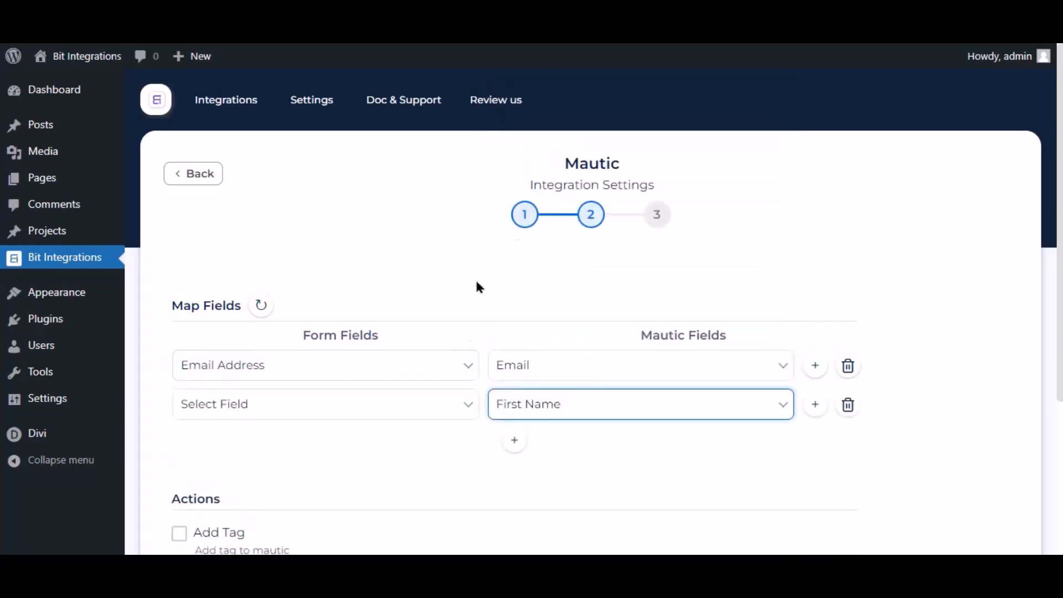
left_click(434, 407)
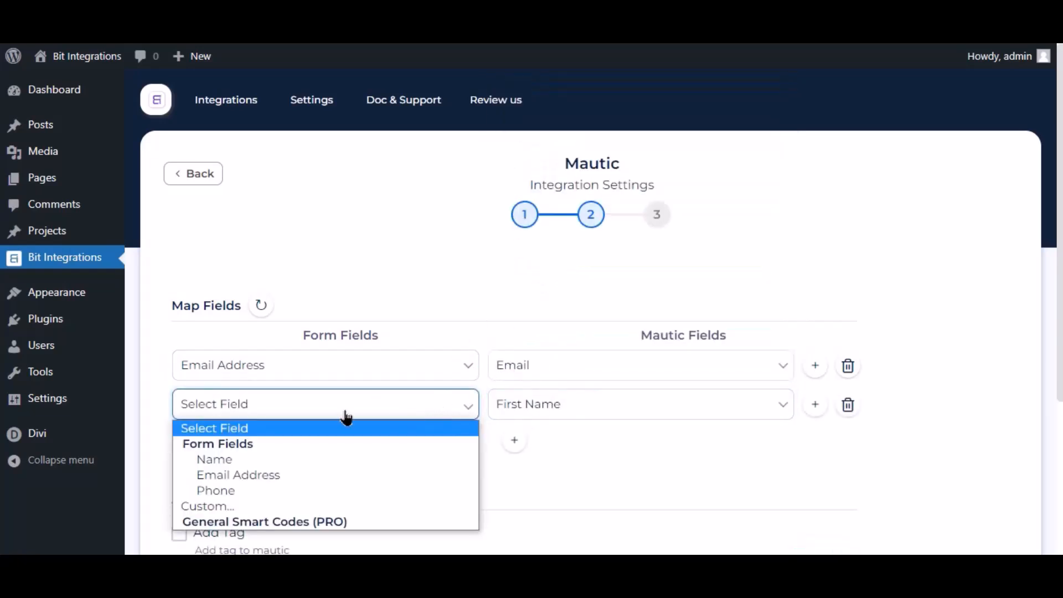
left_click(243, 462)
Enable Conditional Logics to view its condition options, and disable it again.
scroll(554, 340, "down", 4)
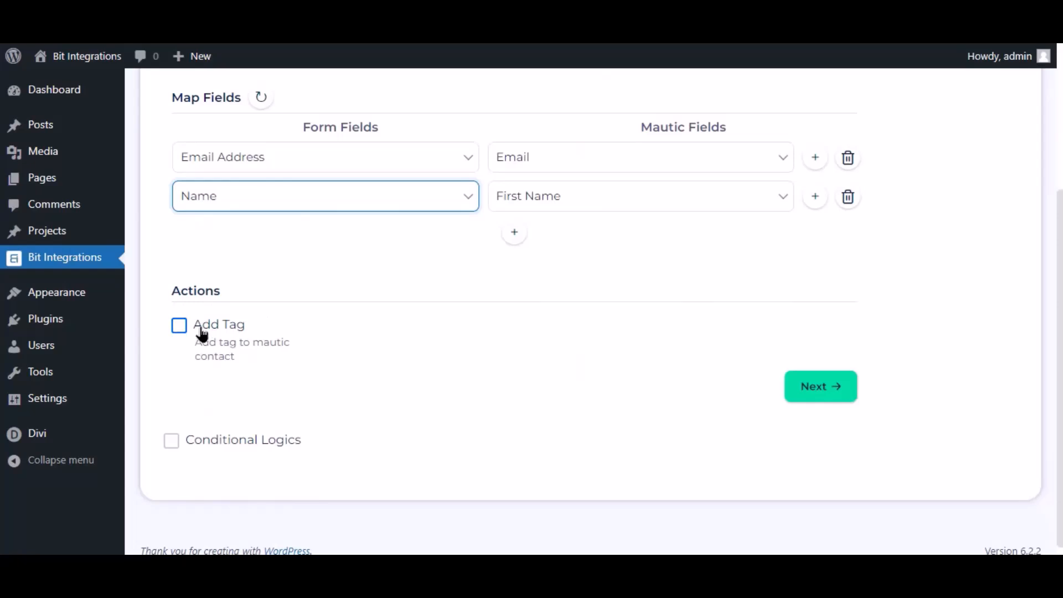
left_click(171, 442)
scroll(220, 437, "down", 3)
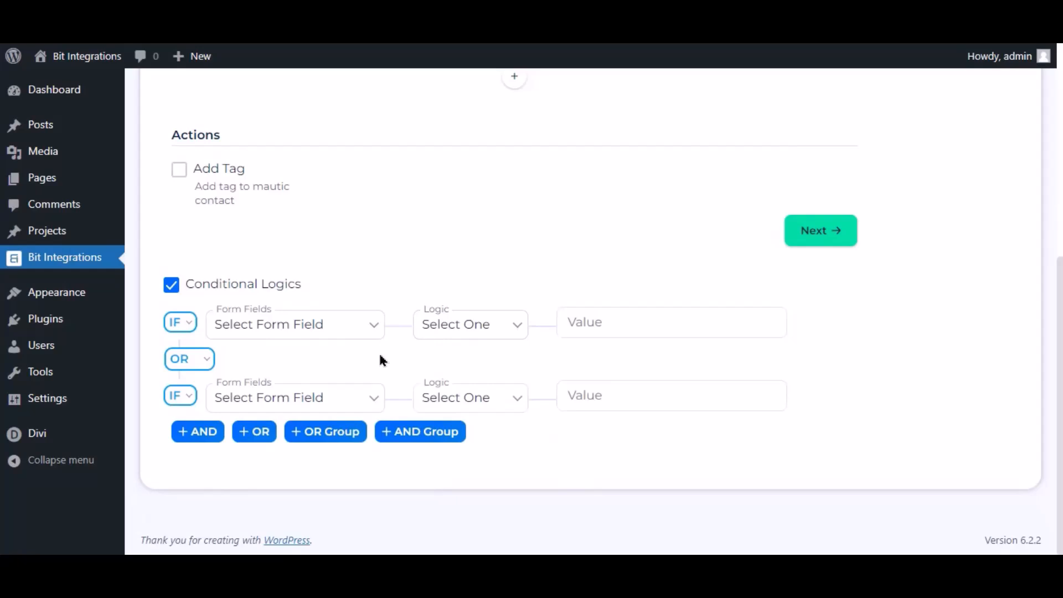
left_click(172, 285)
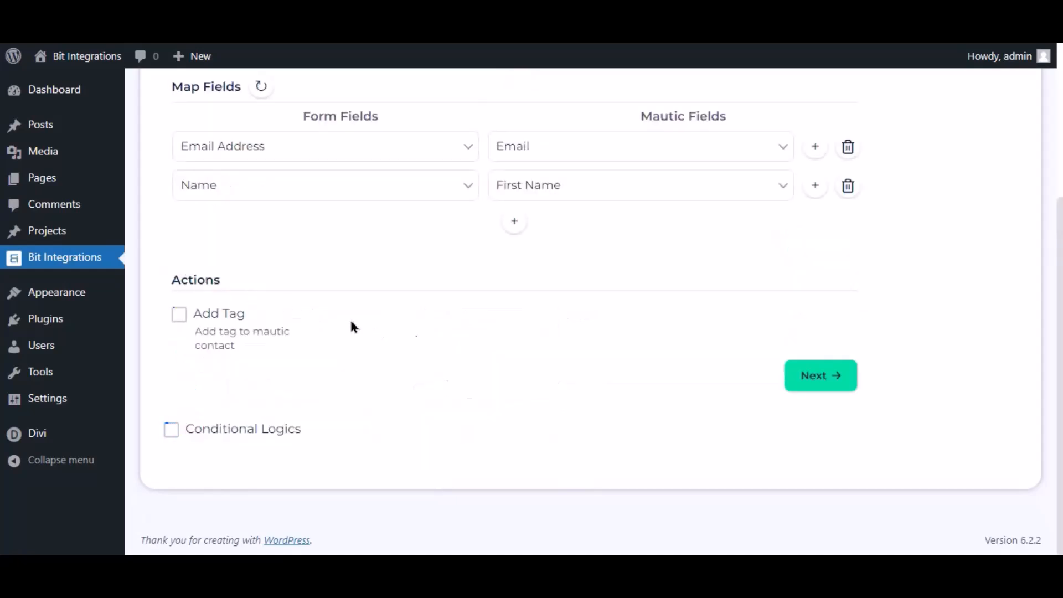
Accept the mapped fields without a tag action, and finish and save the Mautic integration.
left_click(808, 375)
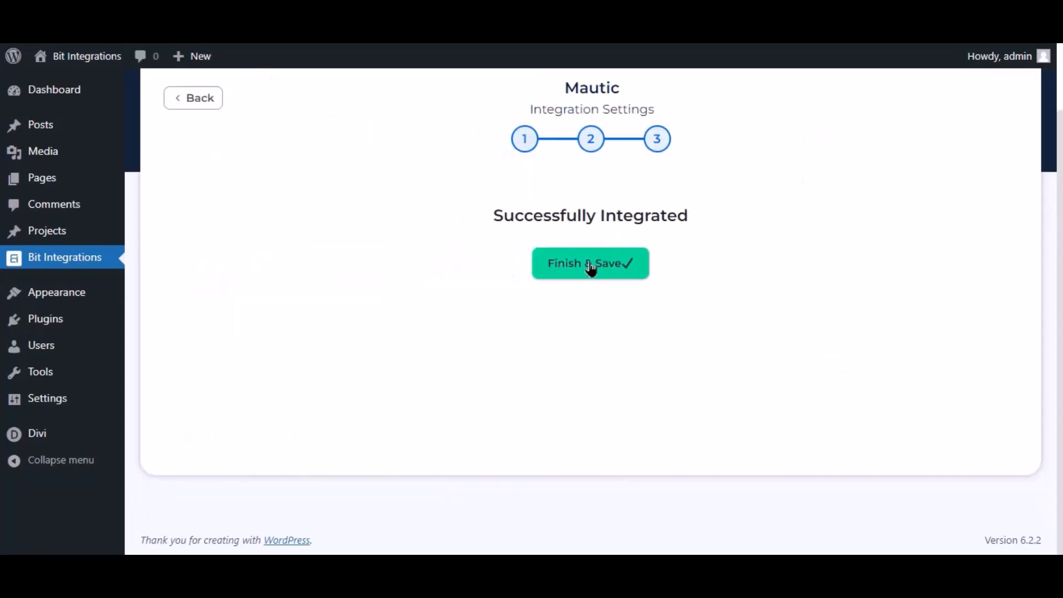
left_click(590, 266)
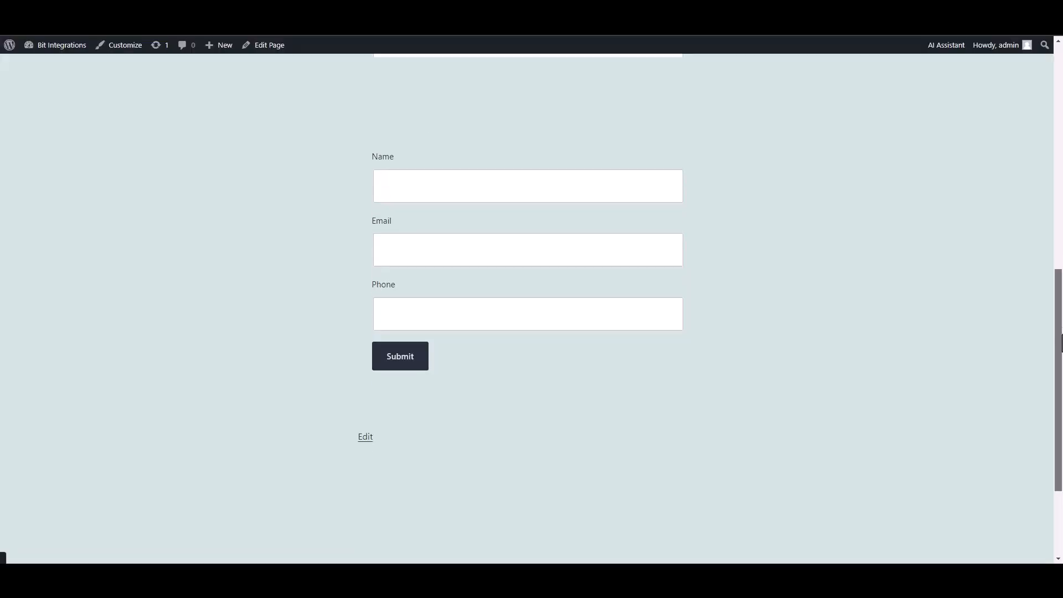
On the published form page, enter Bit Integrations as the name and fill in the contact's email address.
scroll(528, 310, "up", 1)
left_click(626, 221)
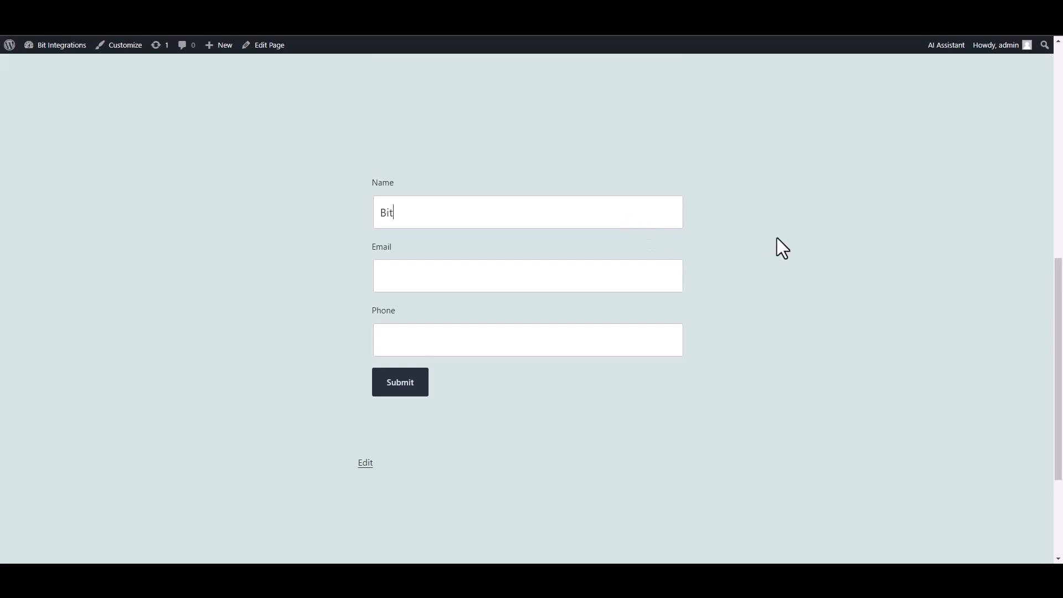
type("Bit Integrations")
left_click(609, 267)
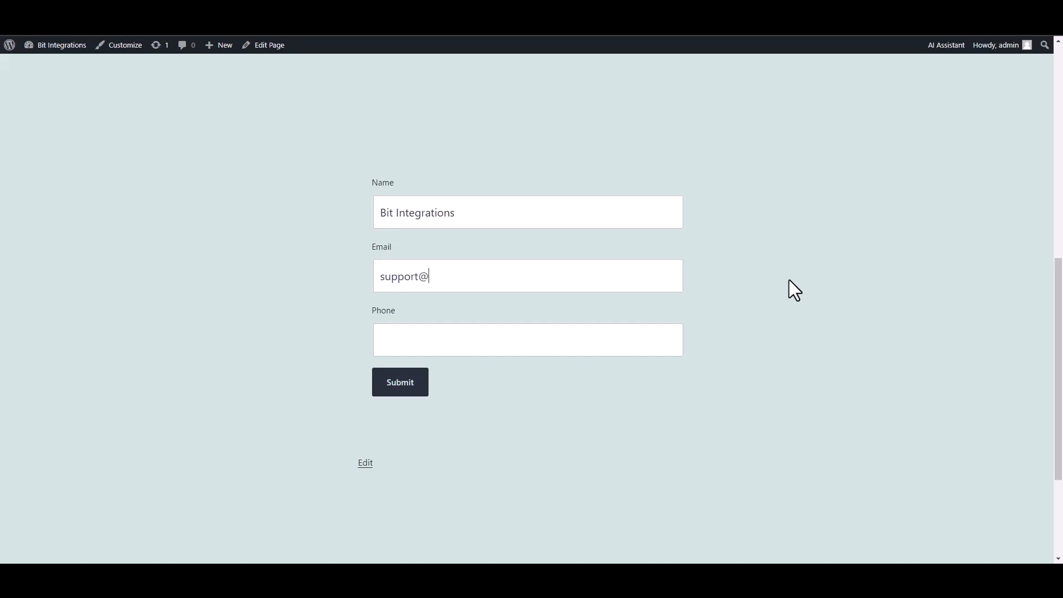
Fill in the contact's phone number and submit the test form.
left_click(627, 338)
type("444555")
type("666")
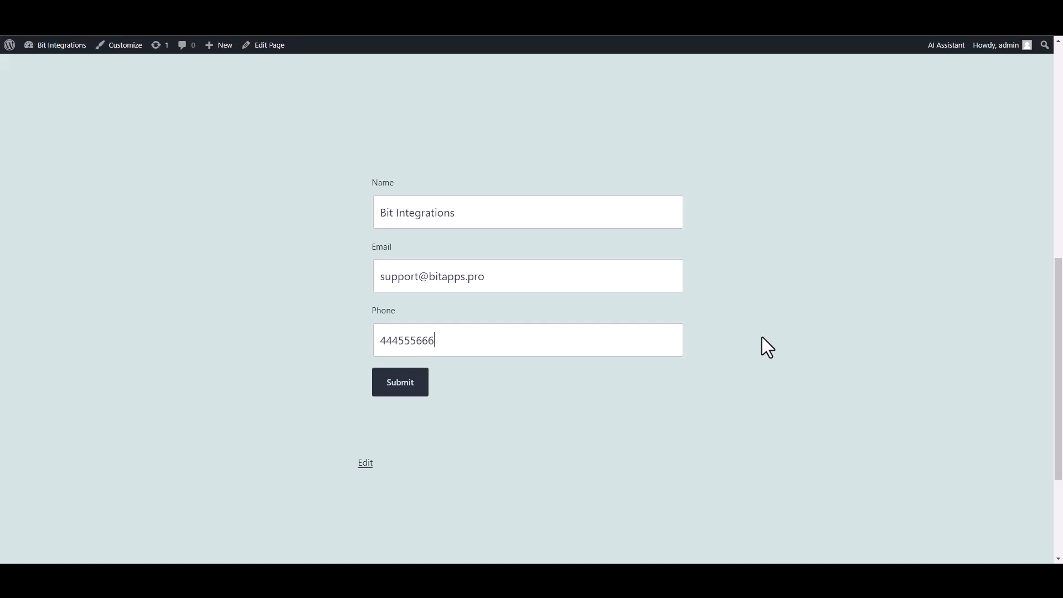
left_click(424, 394)
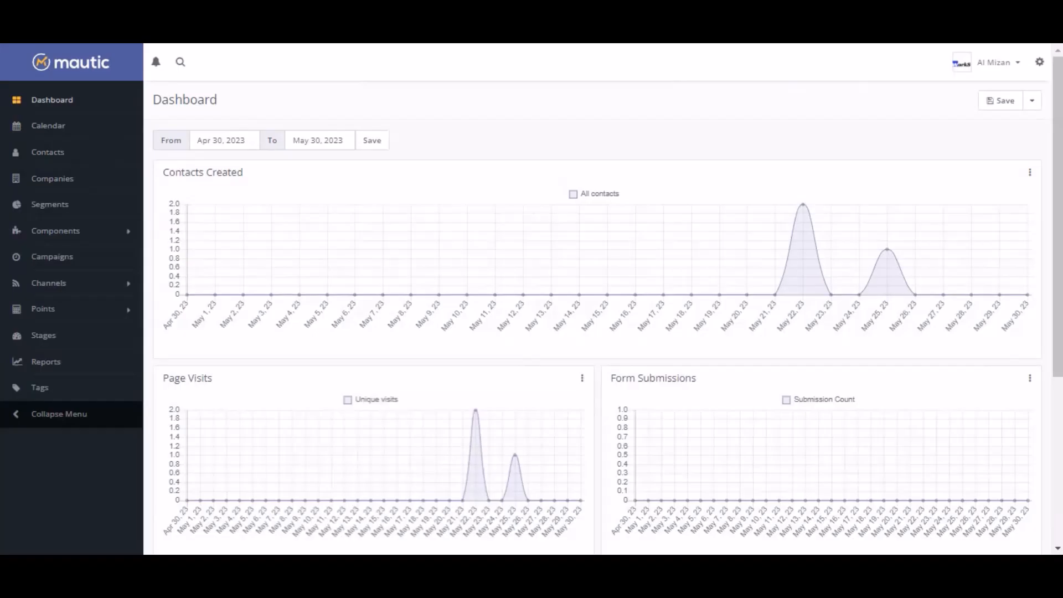
Switch to Mautic and open the contacts list to check for the submitted form entry.
left_click(36, 158)
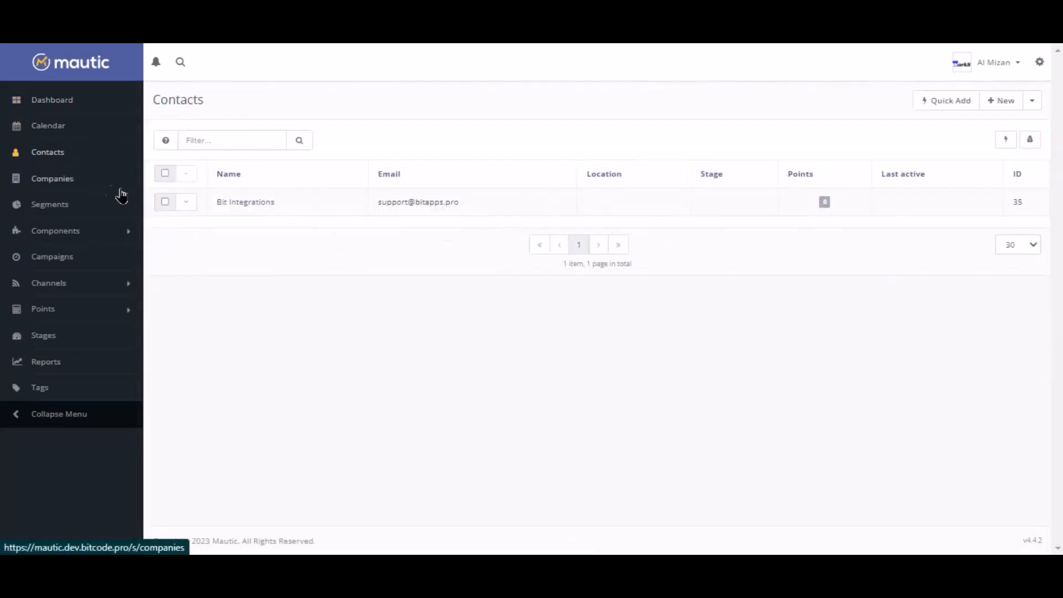